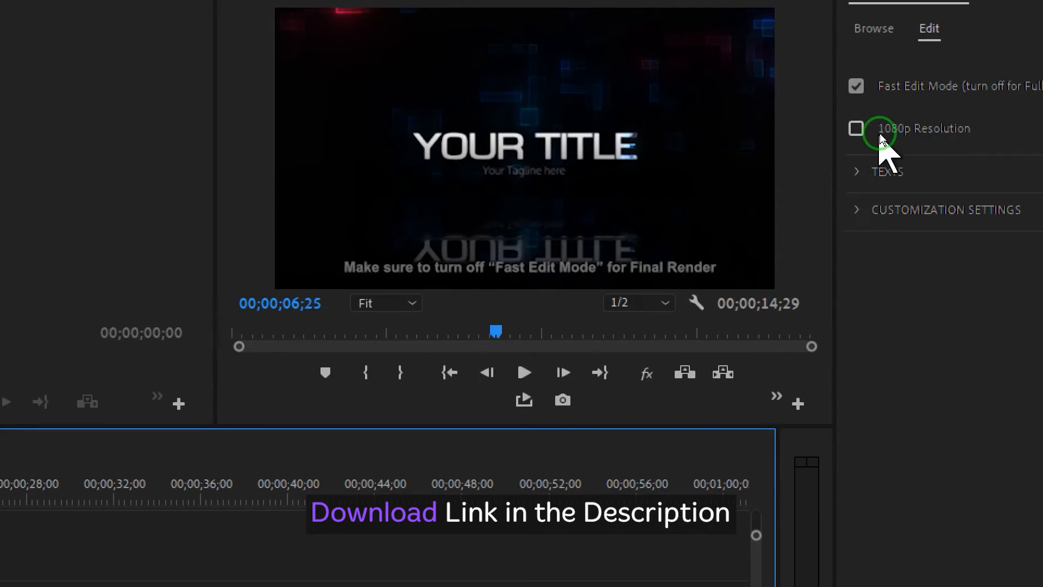
Step: Enable 1080p Resolution for the 3D Tech Title template and set its timeline clip to frame size
click(877, 130)
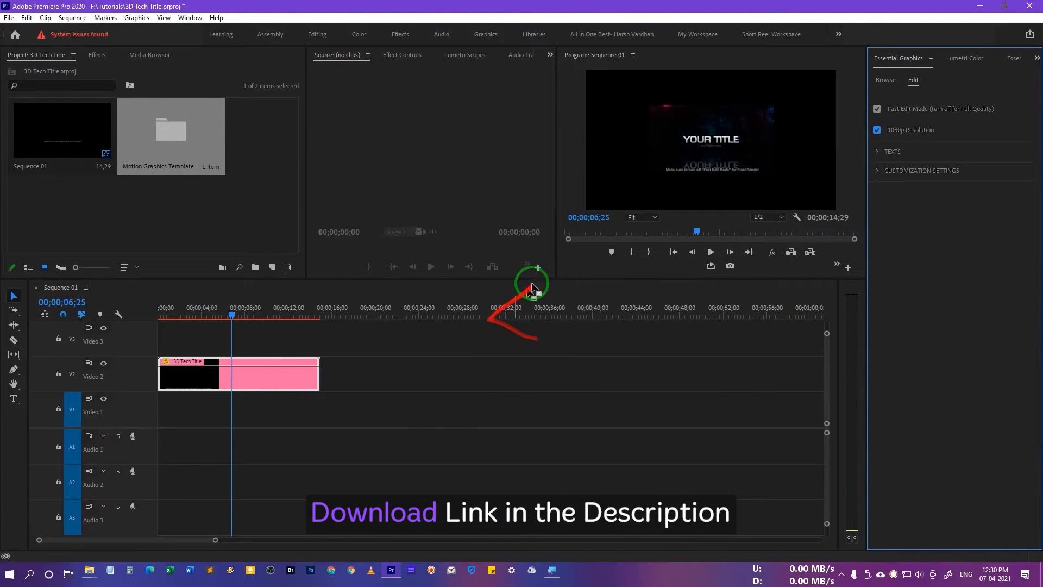
right_click(268, 379)
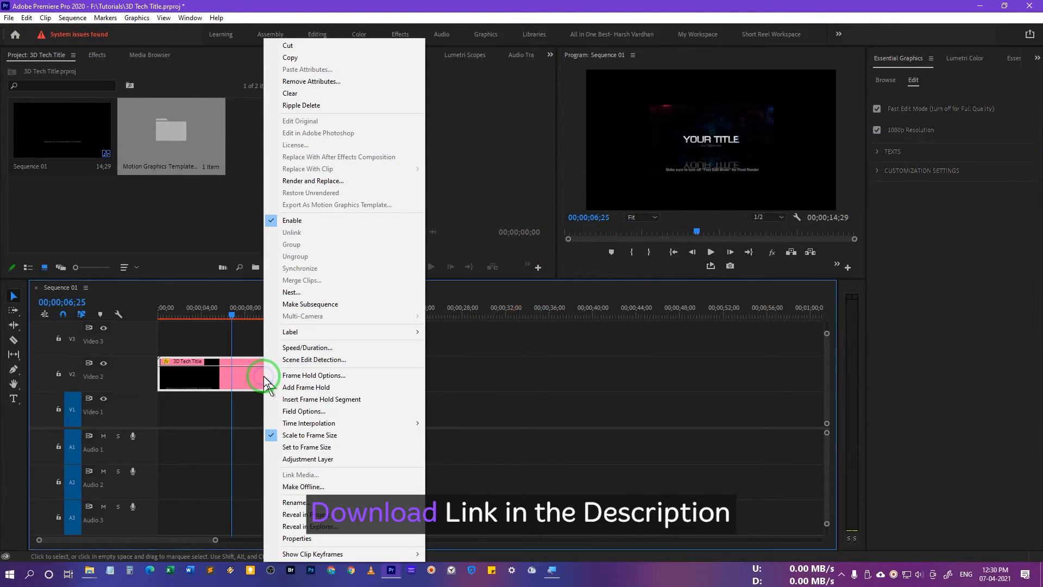
click(296, 447)
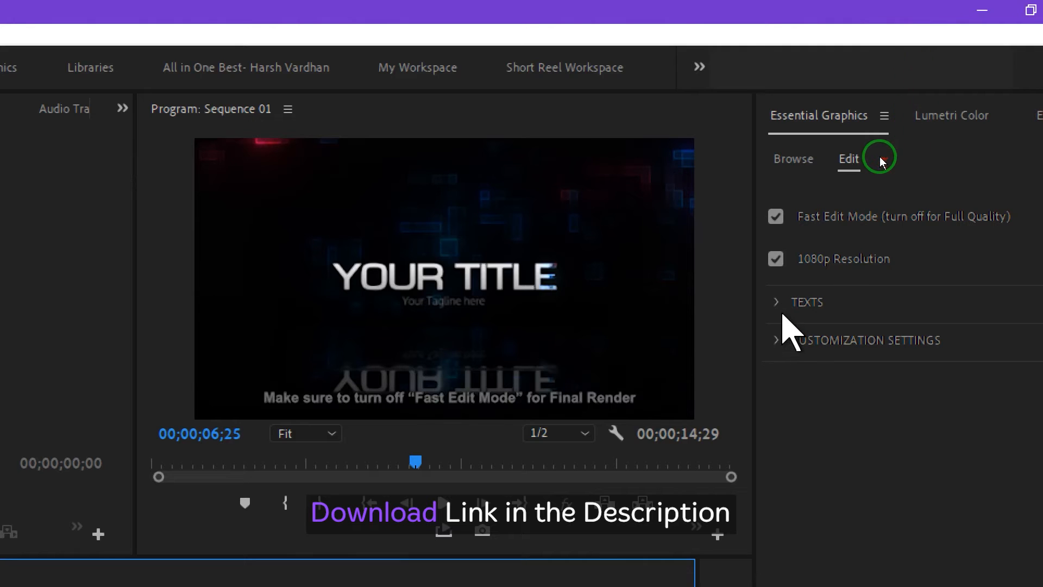
Step: Replace the main title's source text with the creator's channel name
click(777, 302)
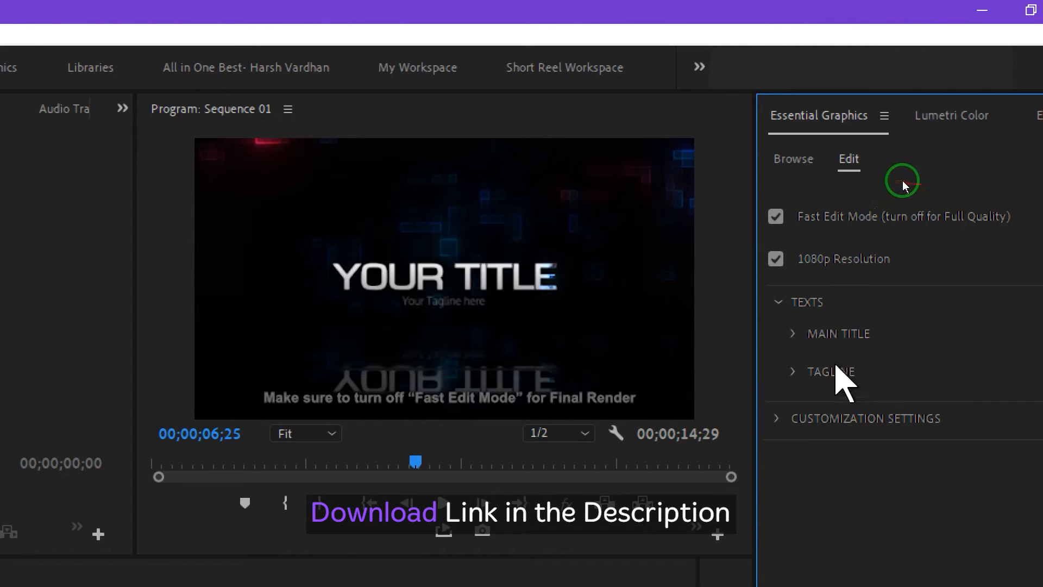
click(794, 335)
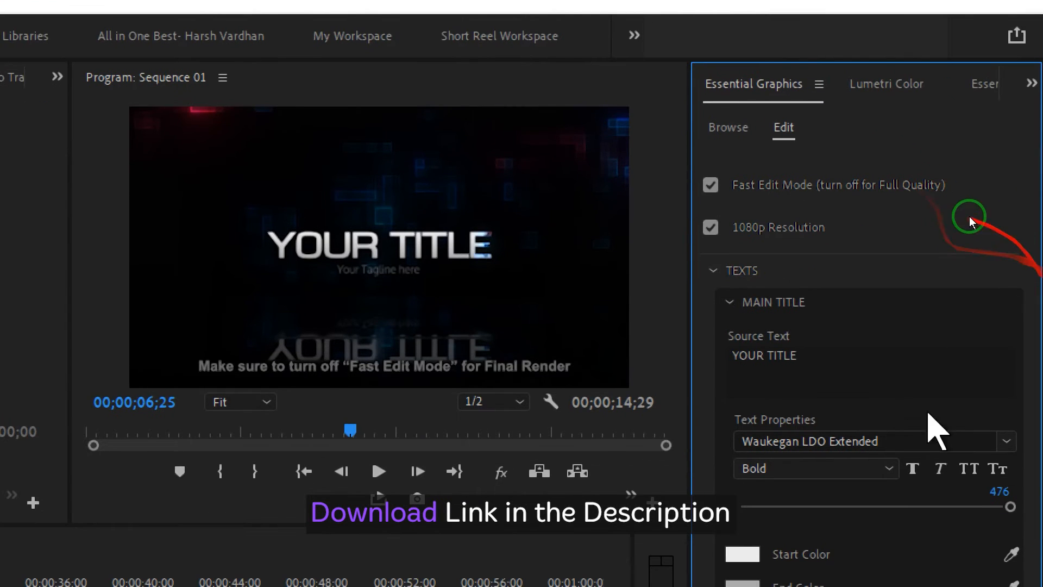
click(817, 363)
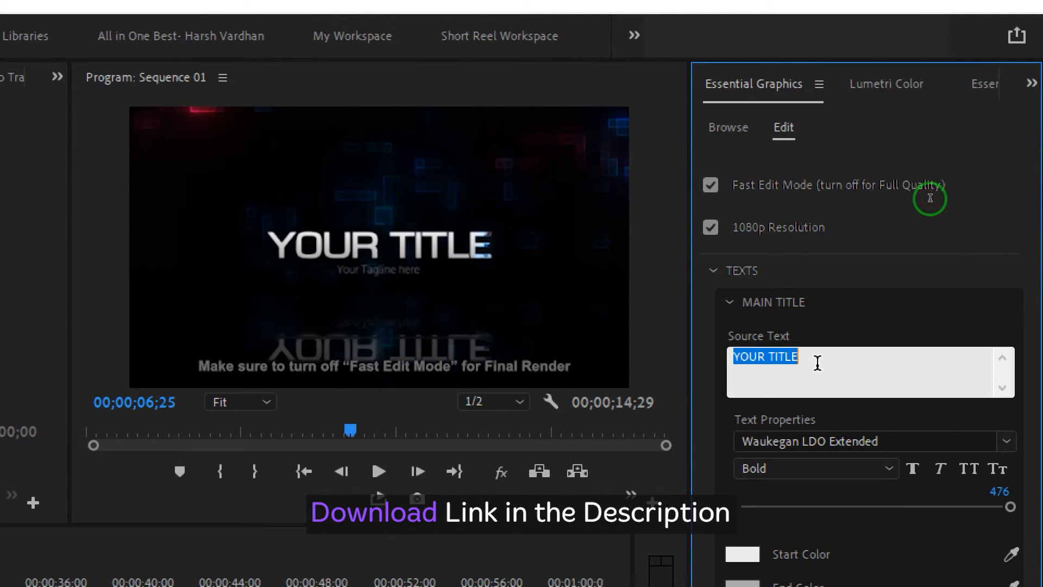
text(harsh vardhan art)
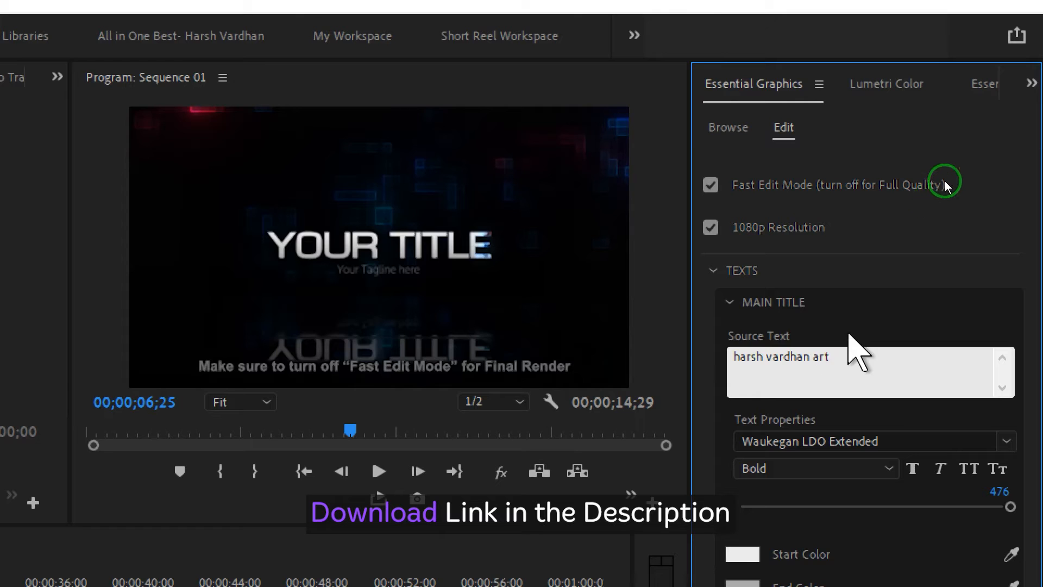
click(856, 347)
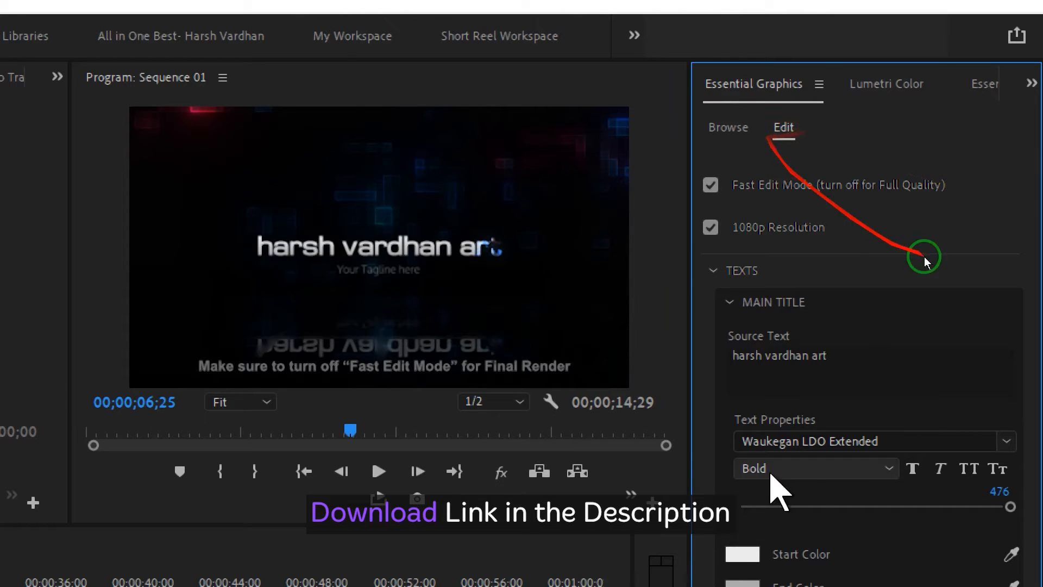
Step: Apply All Caps to the main title and set its font size to 400
click(970, 468)
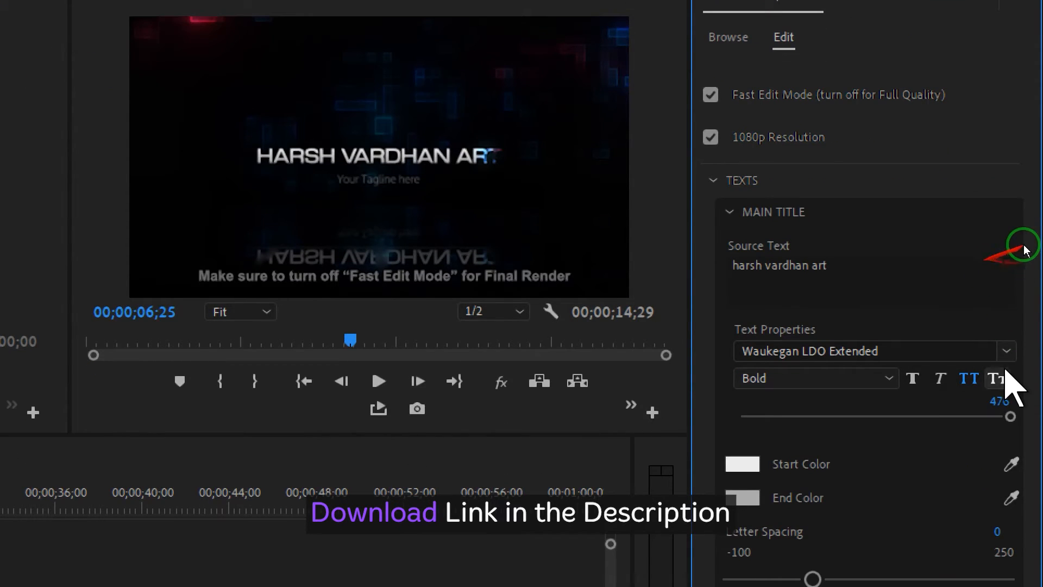
click(1006, 368)
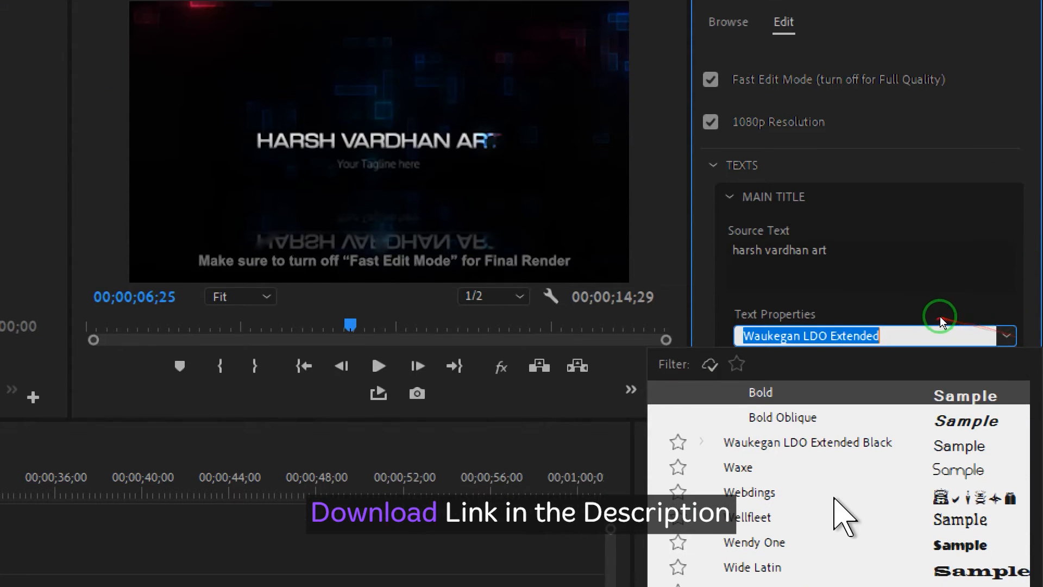
click(978, 212)
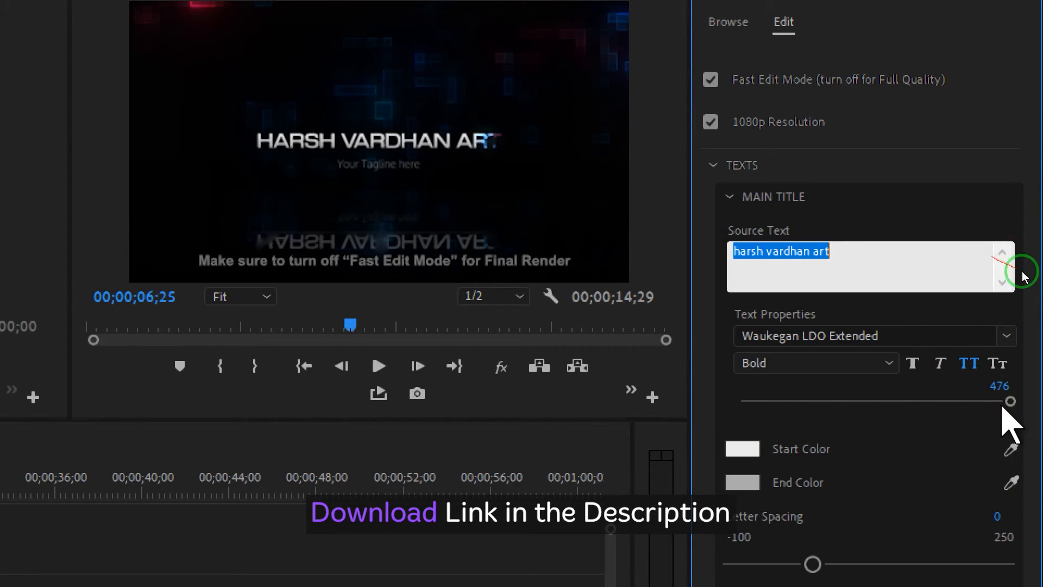
mouse_move(1010, 403)
mouse_down()
mouse_move(974, 401)
mouse_move(1020, 409)
mouse_up()
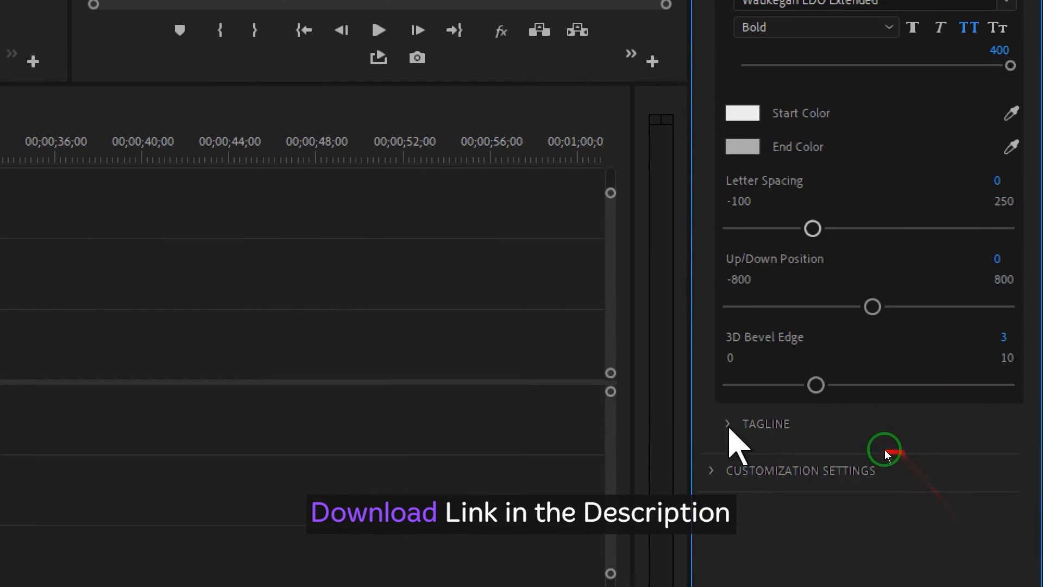
Step: Replace the tagline's source text with "Unleash the Creative in You"
click(736, 567)
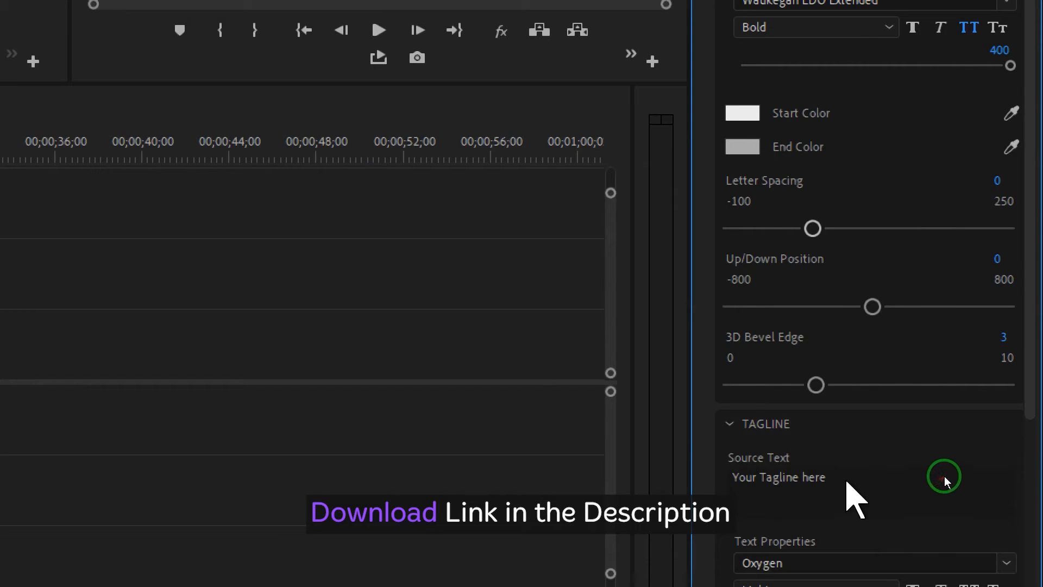
click(944, 476)
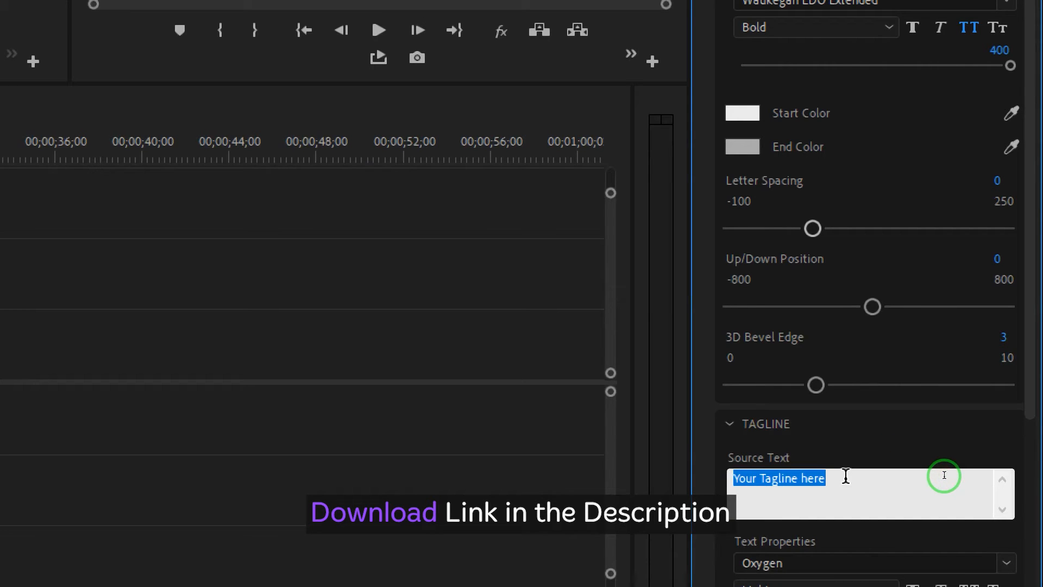
text(Unleash the Creative in Yo)
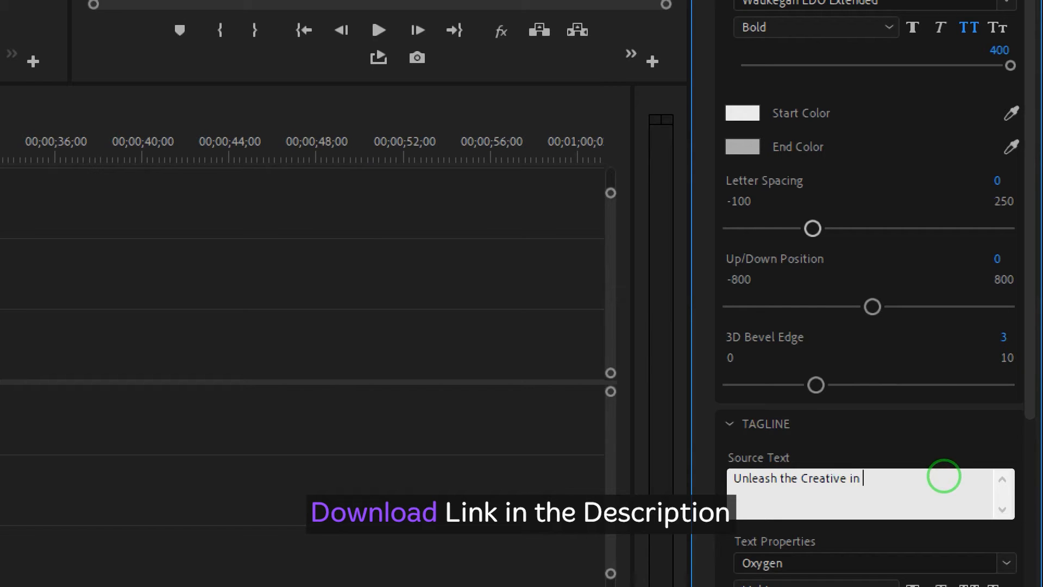
click(969, 458)
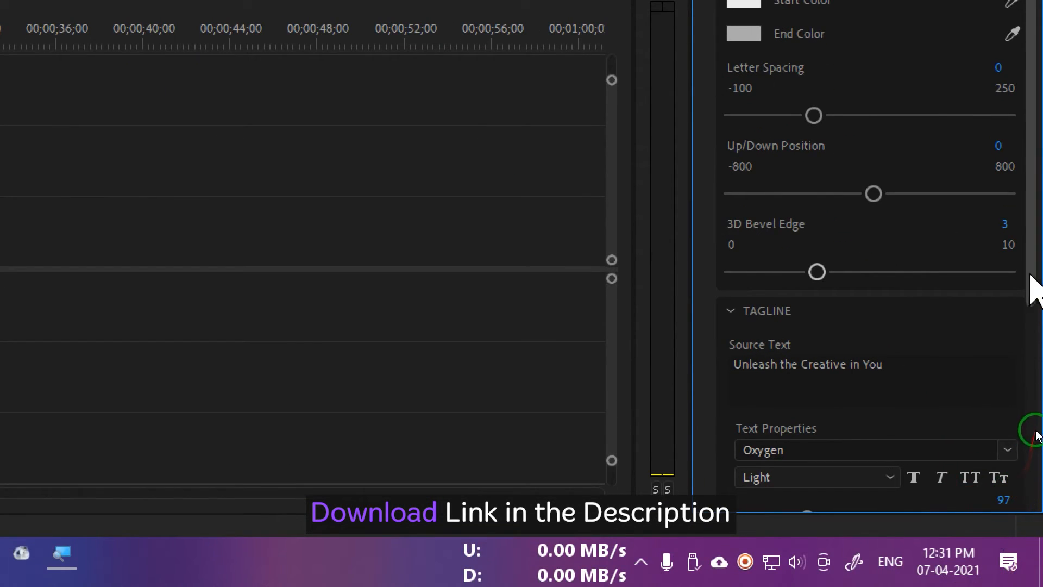
Step: Review the font family and font style options available for the tagline
scroll(1031, 478, down, 4)
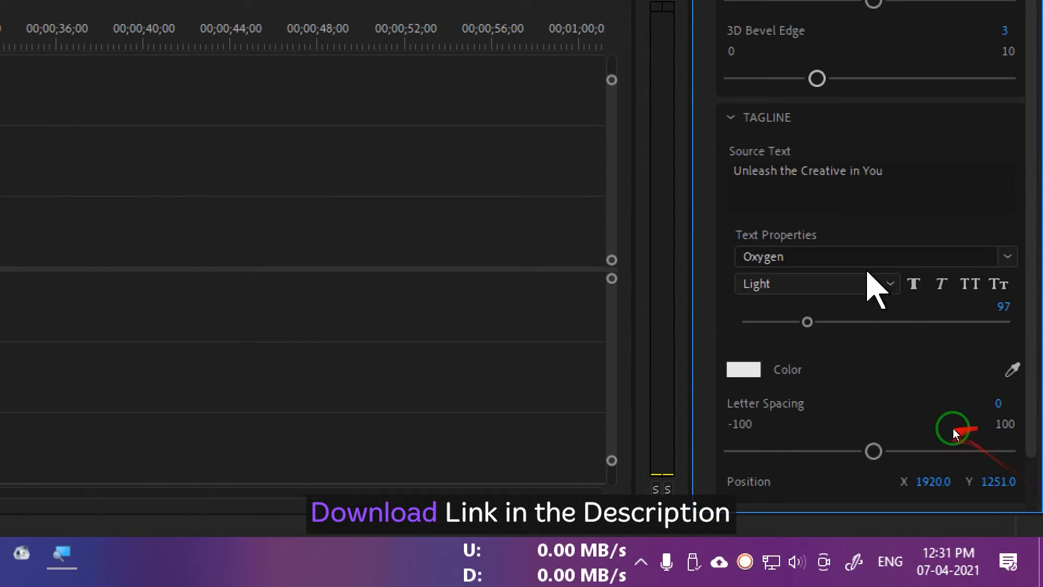
click(1005, 256)
click(978, 257)
click(889, 283)
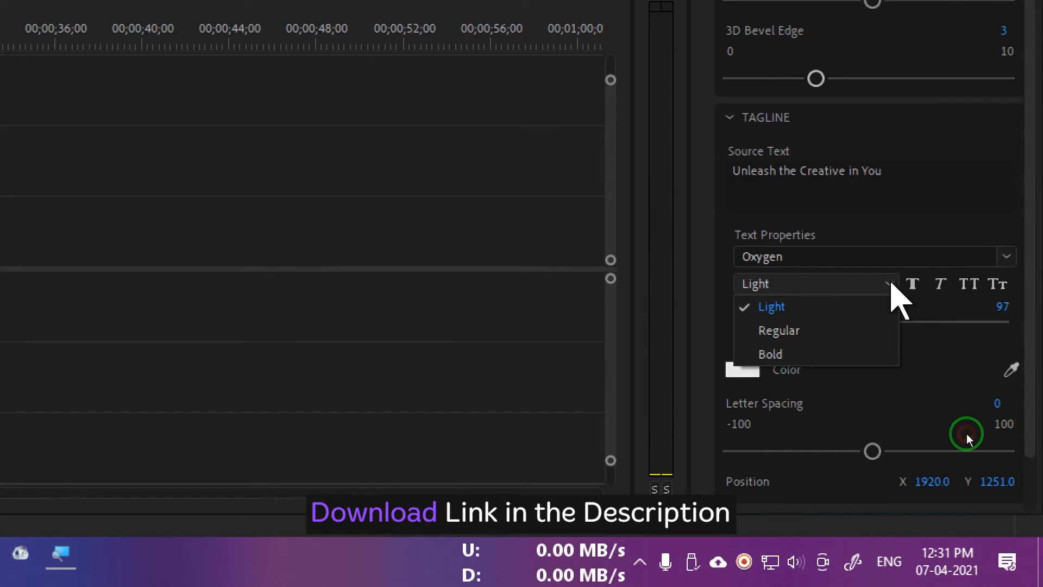
click(929, 296)
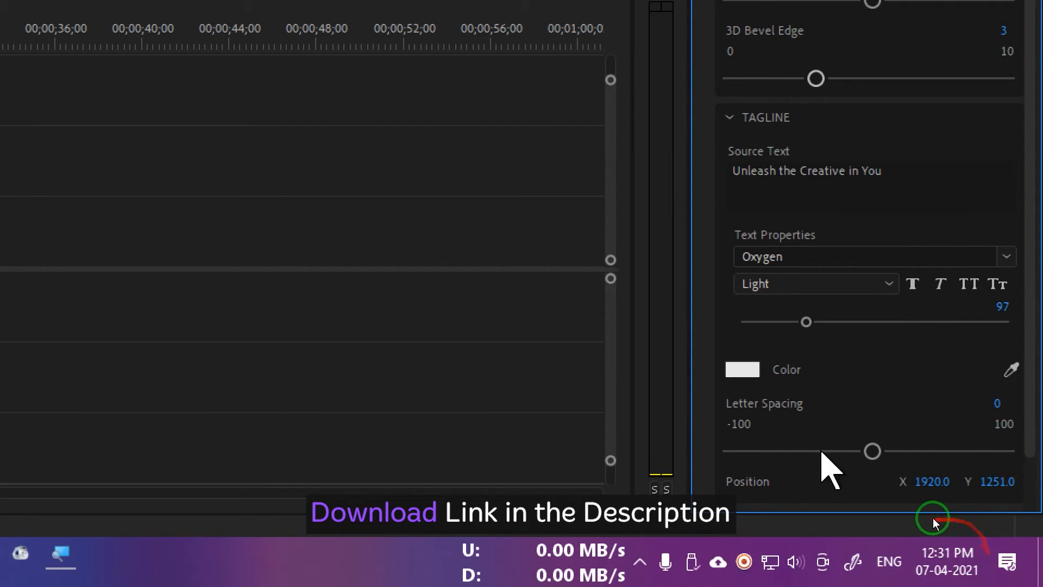
Step: Examine the template's customization settings, including title scale, background pixel color, ground reflection and title transition colors
scroll(1027, 493, down, 2)
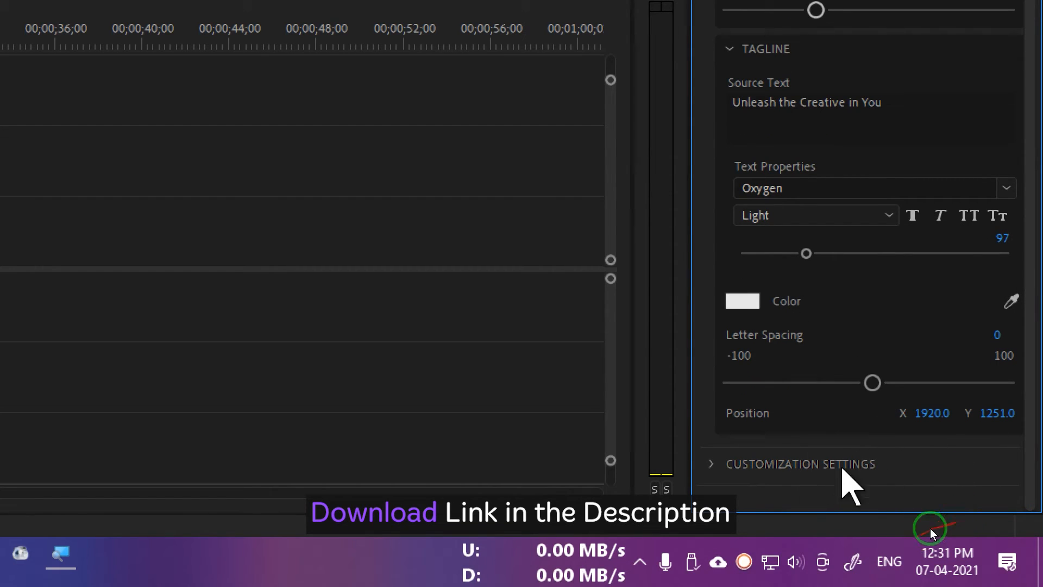
click(712, 464)
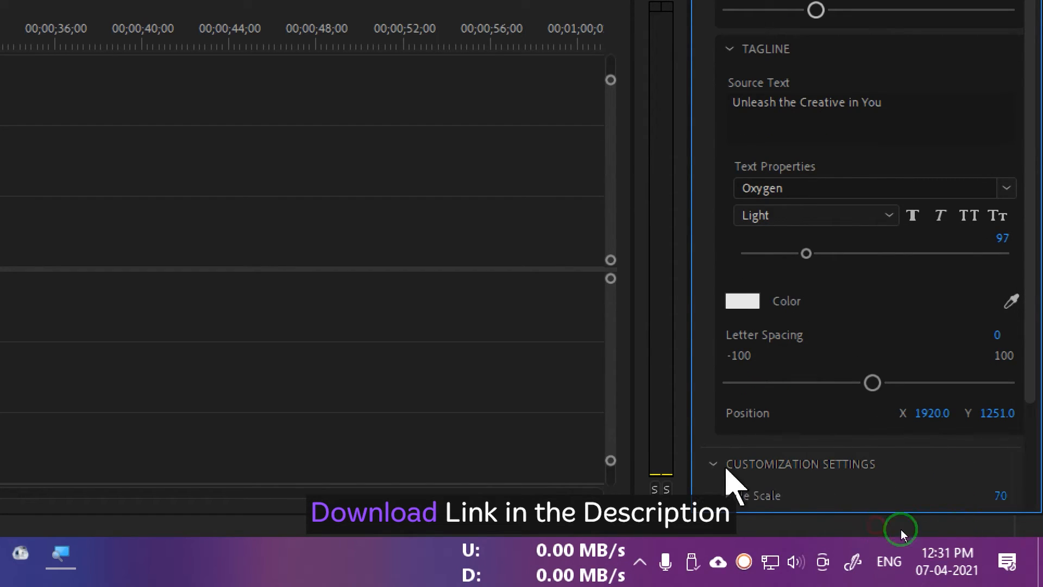
scroll(1035, 489, down, 5)
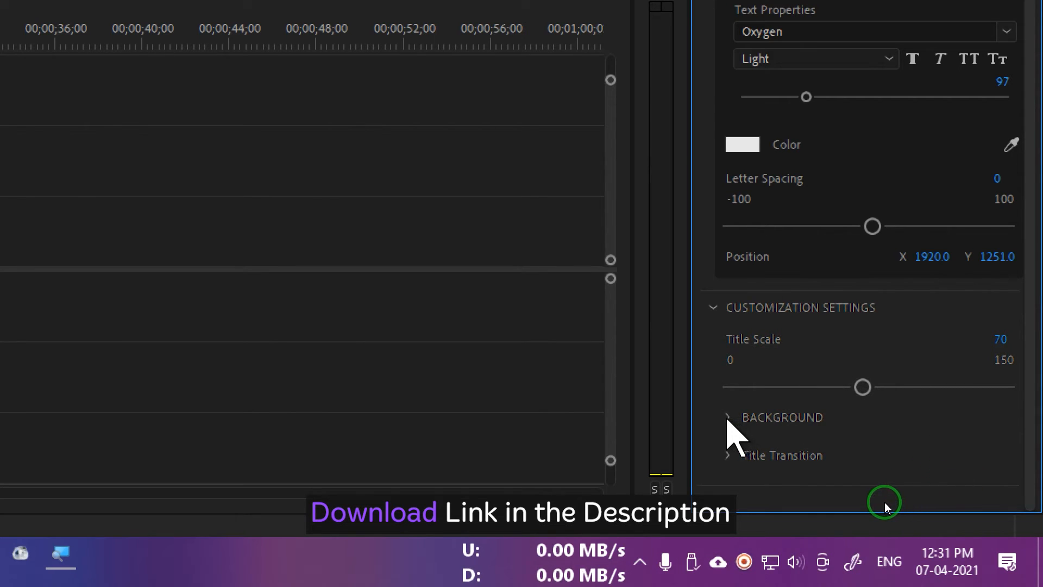
click(727, 418)
drag(1032, 400, 1032, 479)
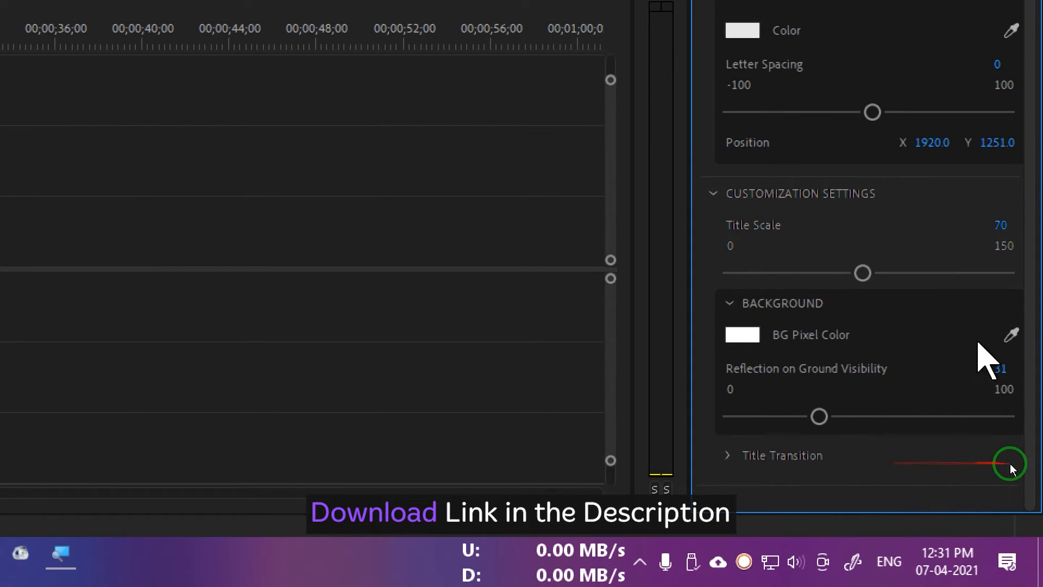
click(745, 336)
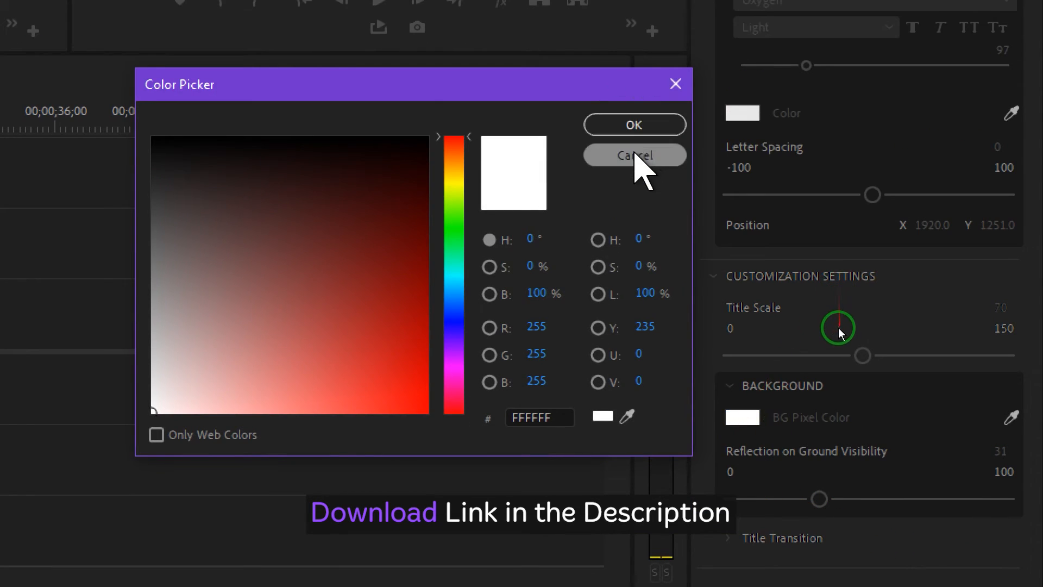
click(635, 73)
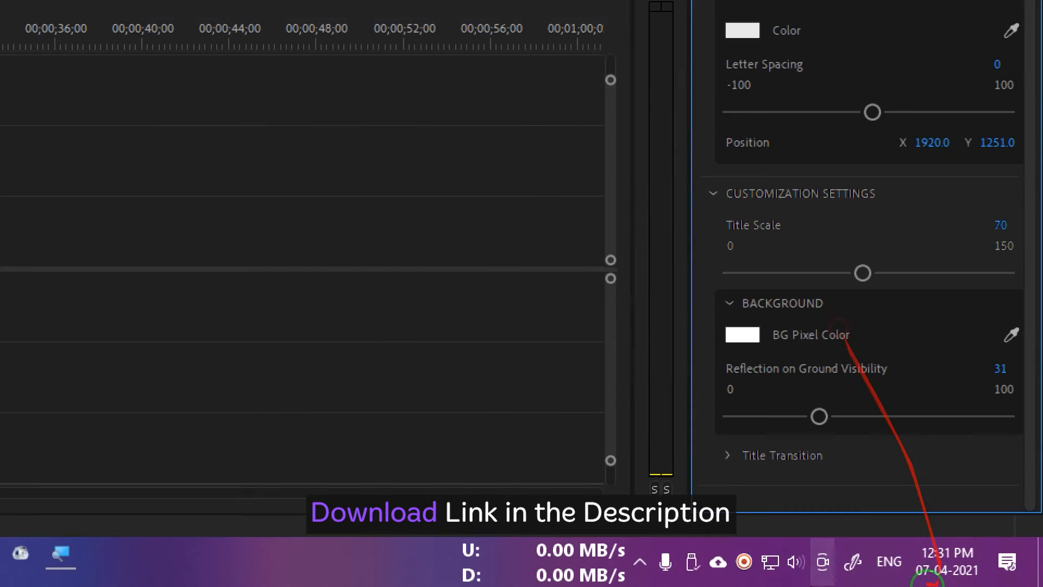
click(729, 459)
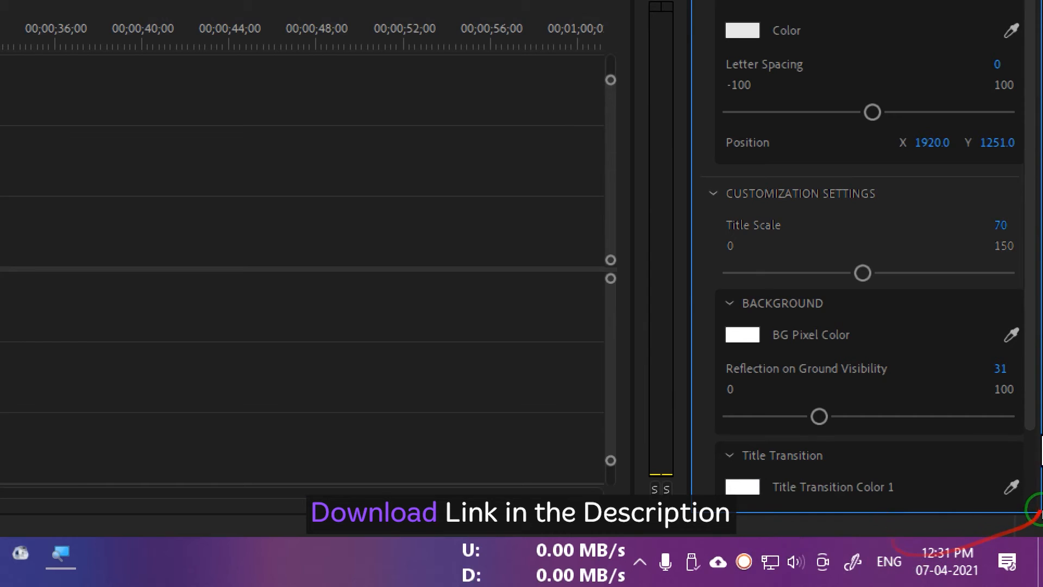
drag(1037, 492, 1039, 538)
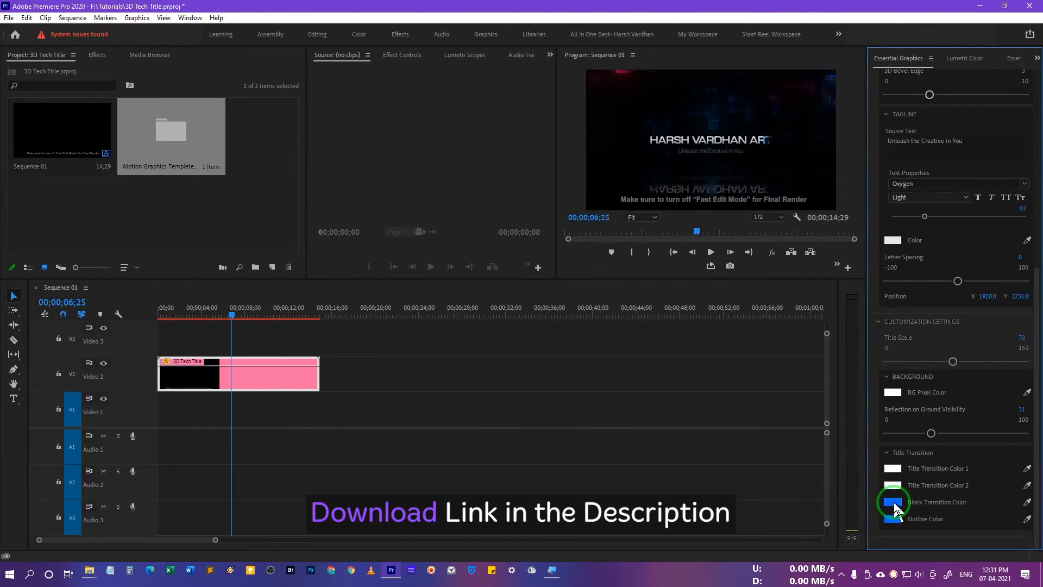
Step: Play the sequence from its beginning in the maximized program monitor to preview the title animation
drag(232, 315, 145, 326)
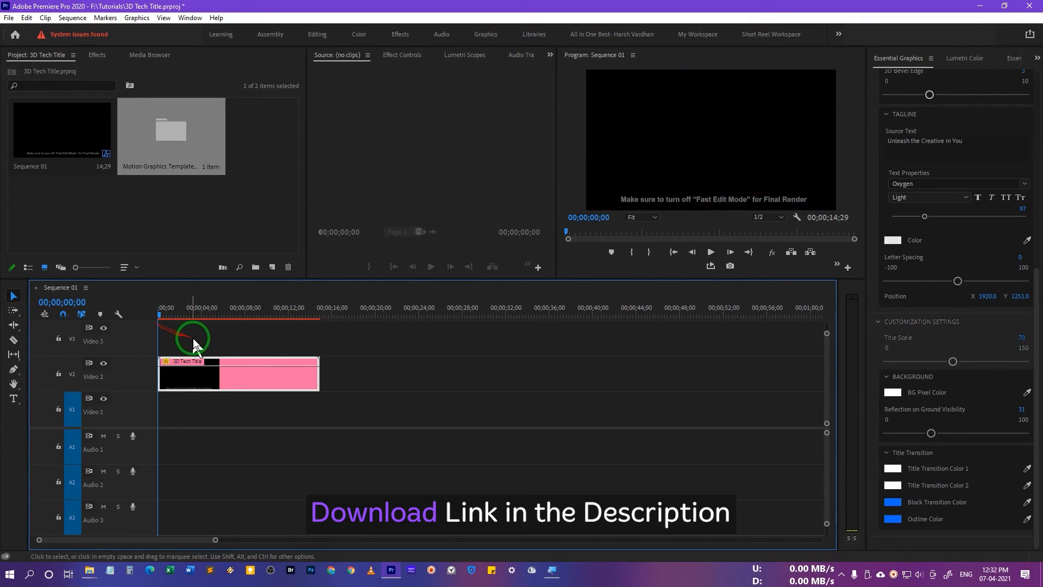
key(space)
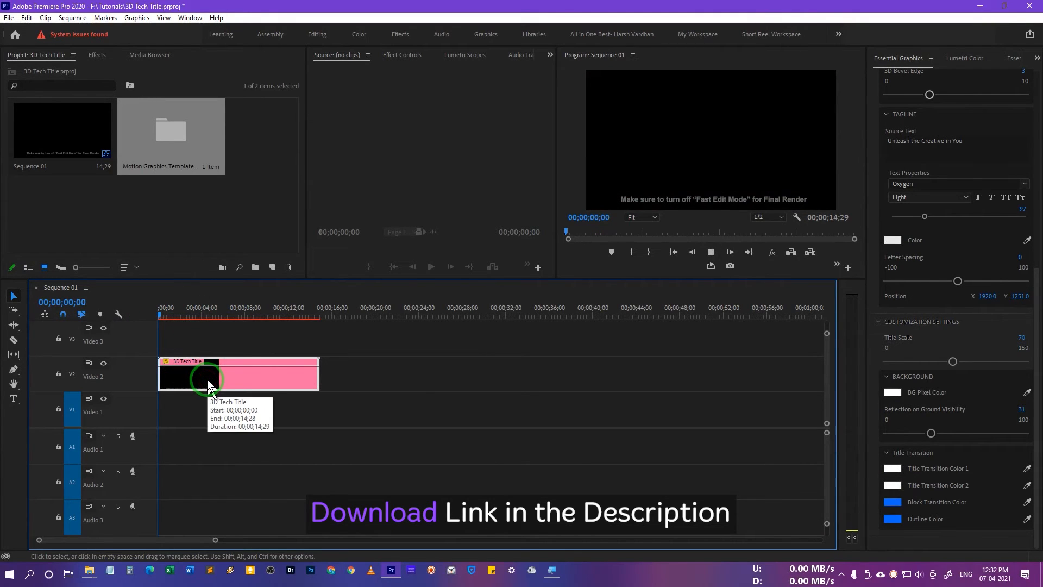
click(562, 106)
key(grave)
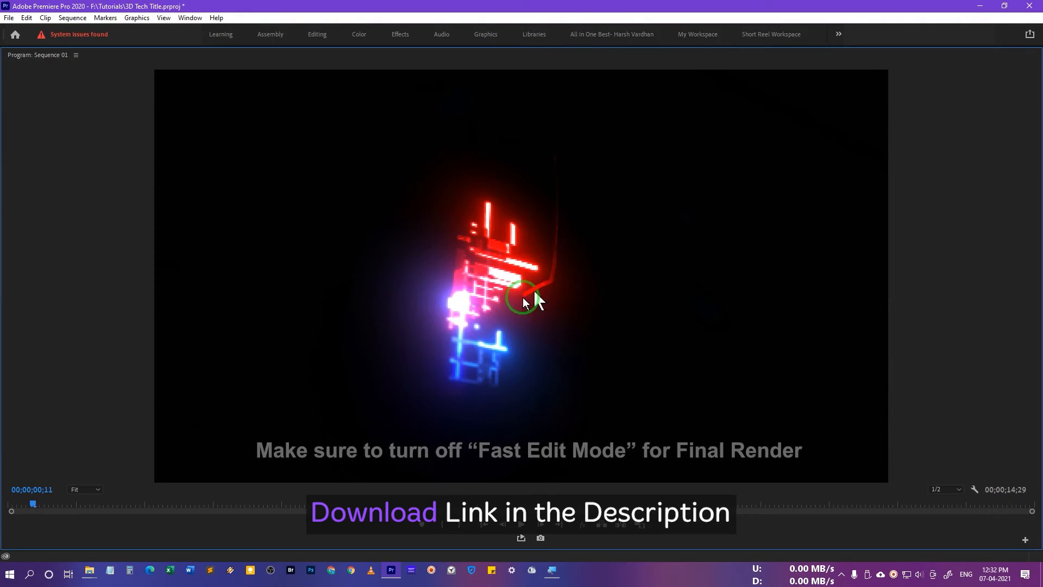
drag(31, 503, 8, 505)
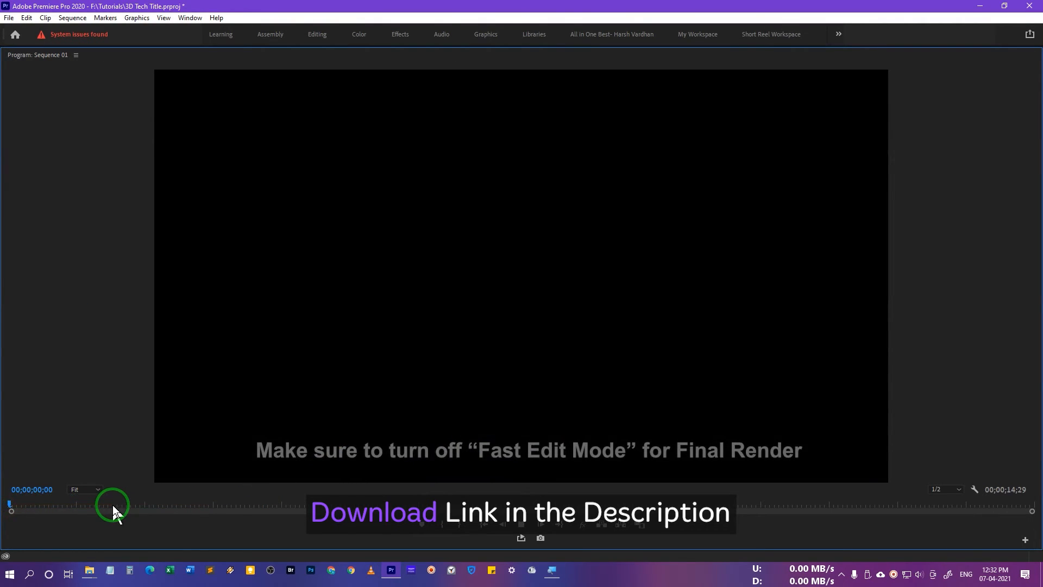
key(space)
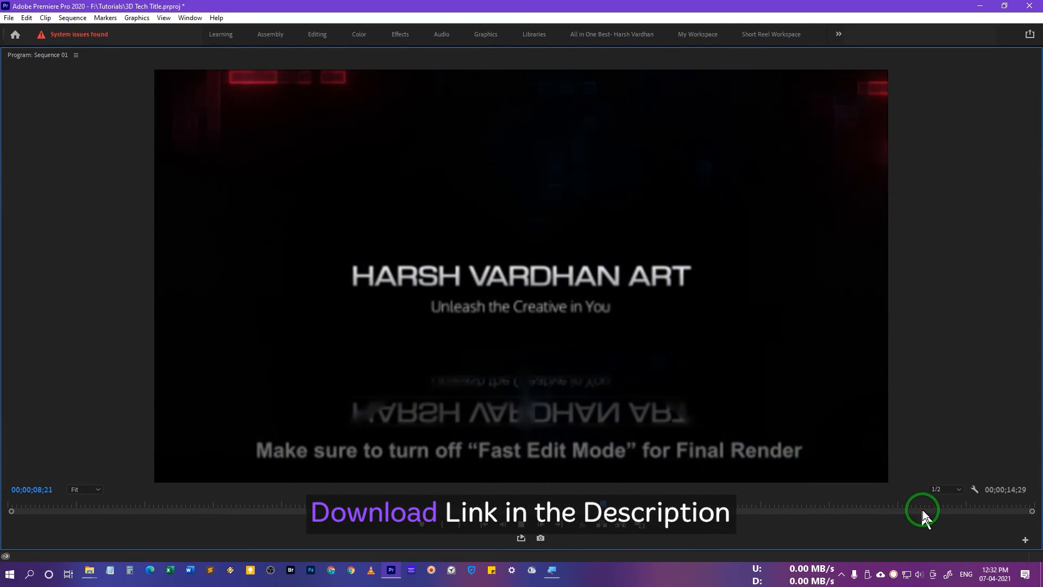
Step: Lower the preview playback resolution to 1/4 and replay the sequence from its beginning
click(942, 491)
click(950, 524)
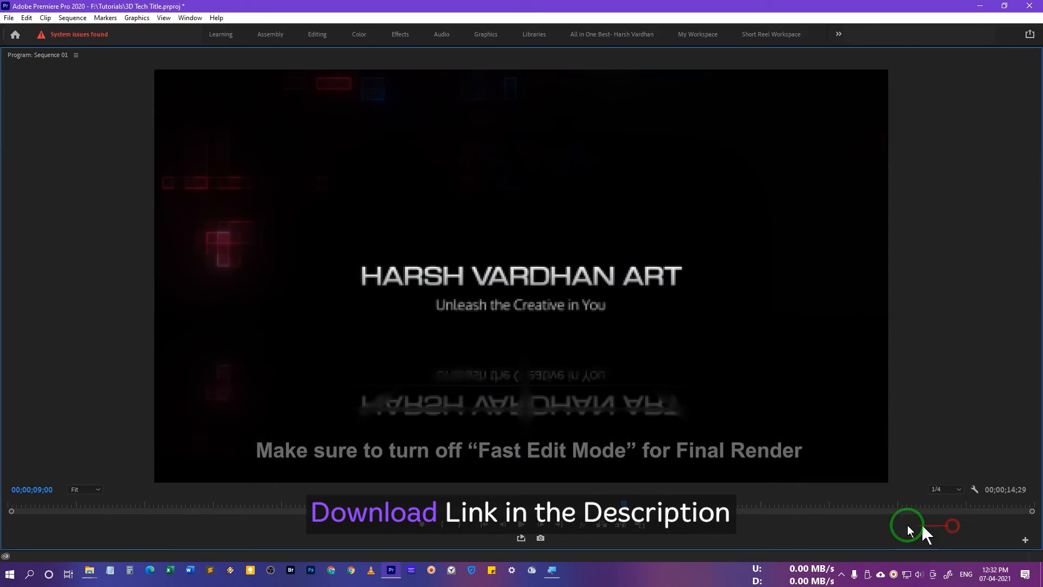
drag(66, 502, 10, 503)
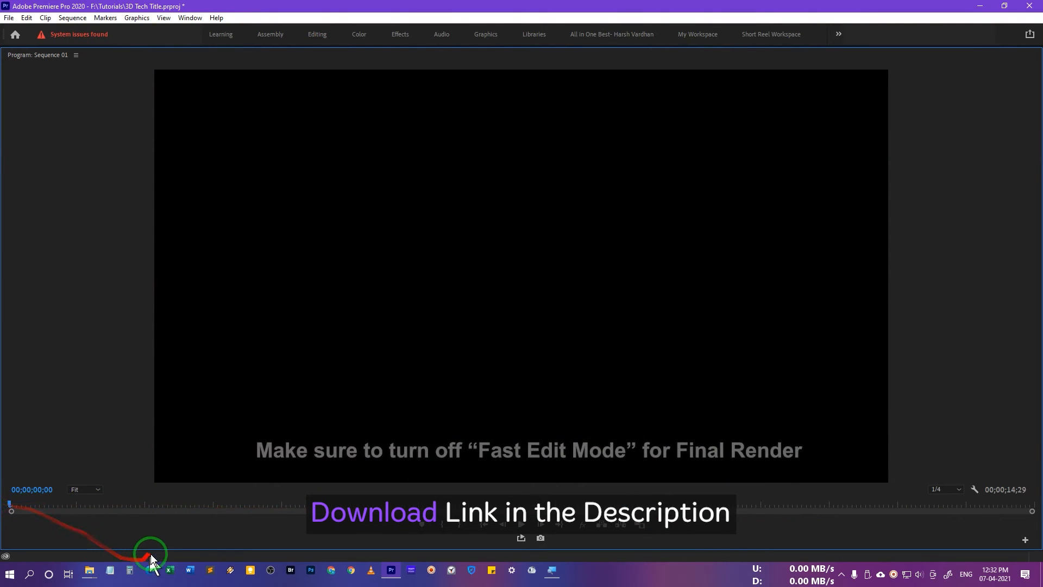
key(space)
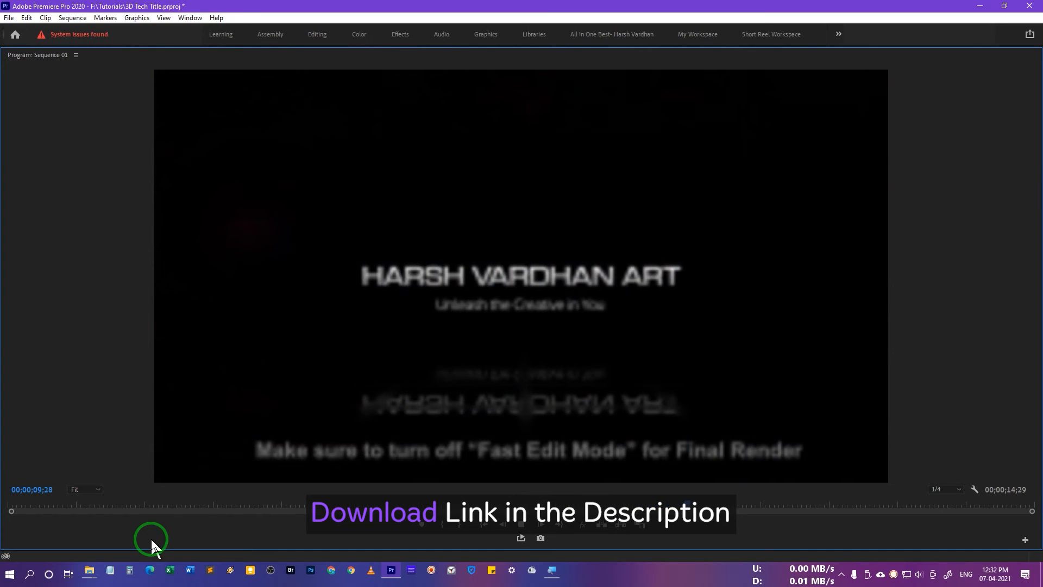
Step: Set the preview playback resolution to Full and scrub back to about 3 seconds to inspect the title's opening at full quality
click(952, 490)
click(952, 501)
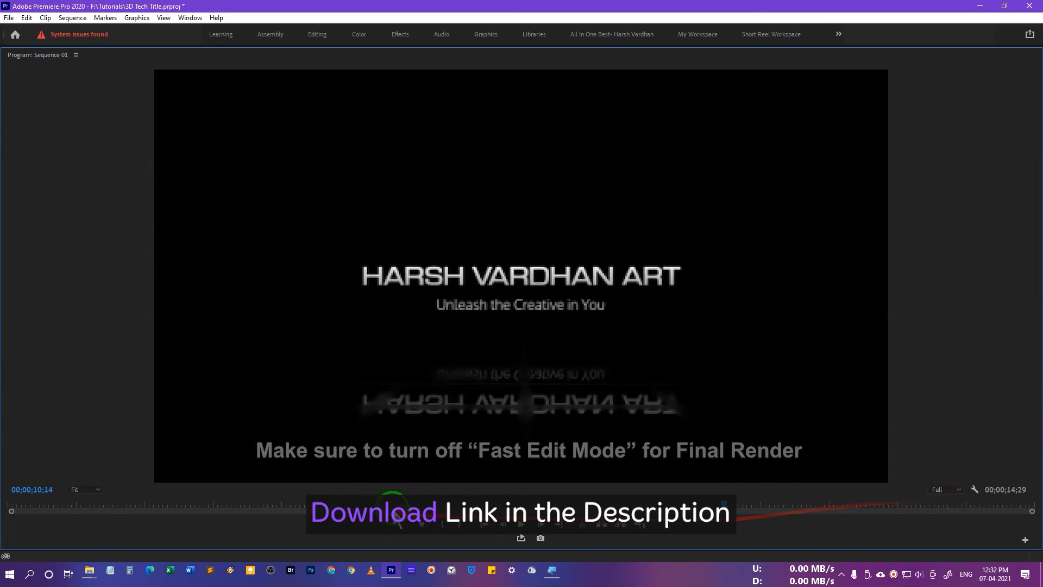
drag(389, 507, 309, 506)
drag(149, 501, 29, 496)
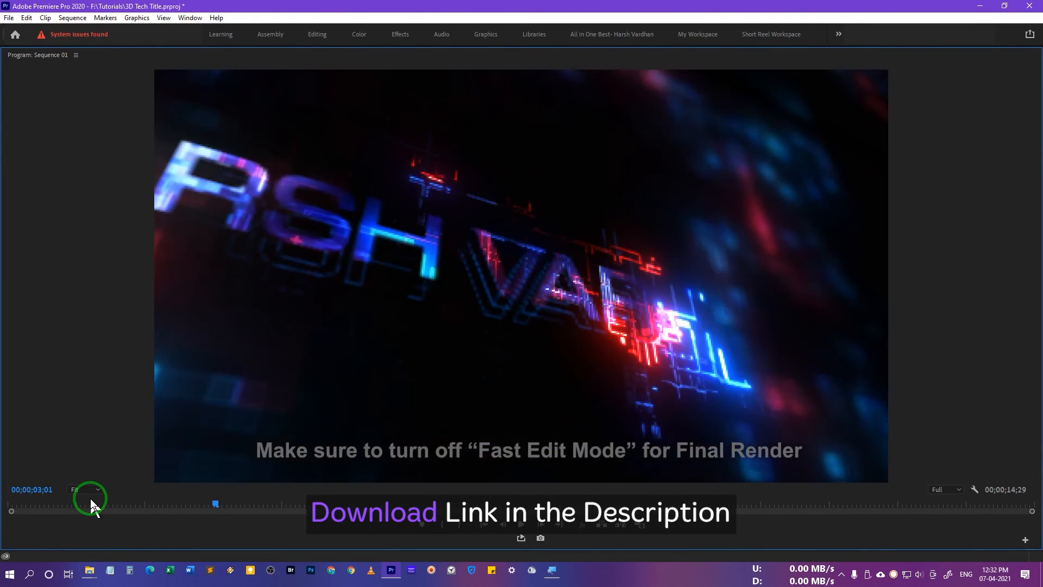
drag(98, 496, 304, 560)
Step: Restore the normal panel layout, turn off the title template's Fast Edit Mode, and check the frame at 00;00;09;21
key(grave)
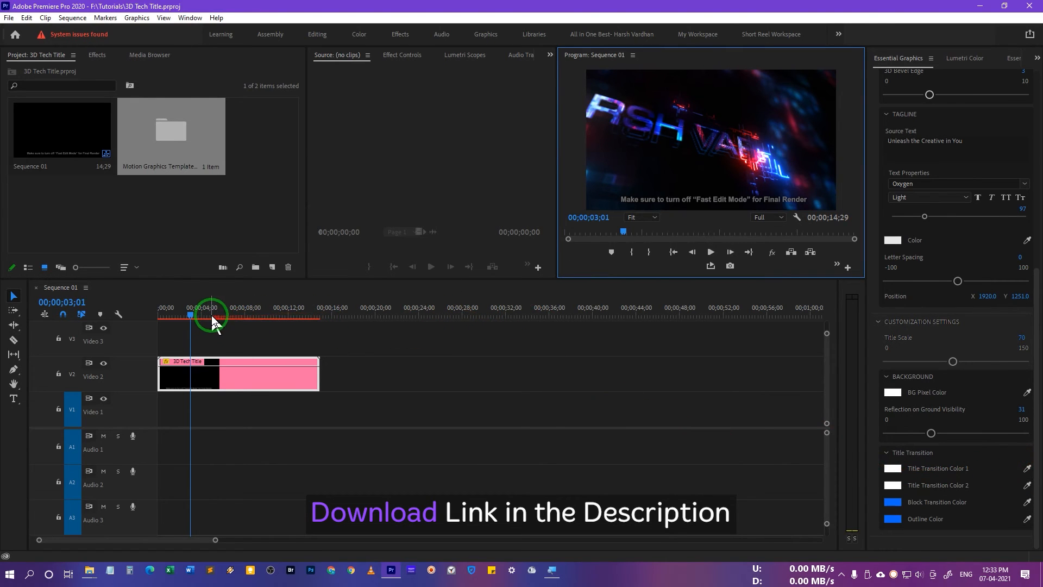
drag(213, 319, 248, 315)
drag(1038, 282, 985, 115)
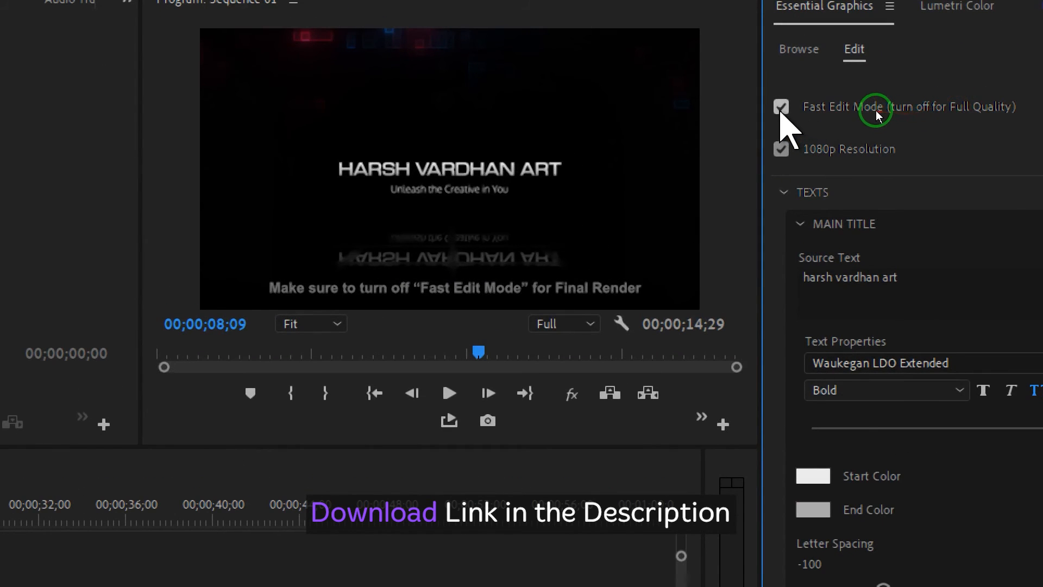
click(876, 110)
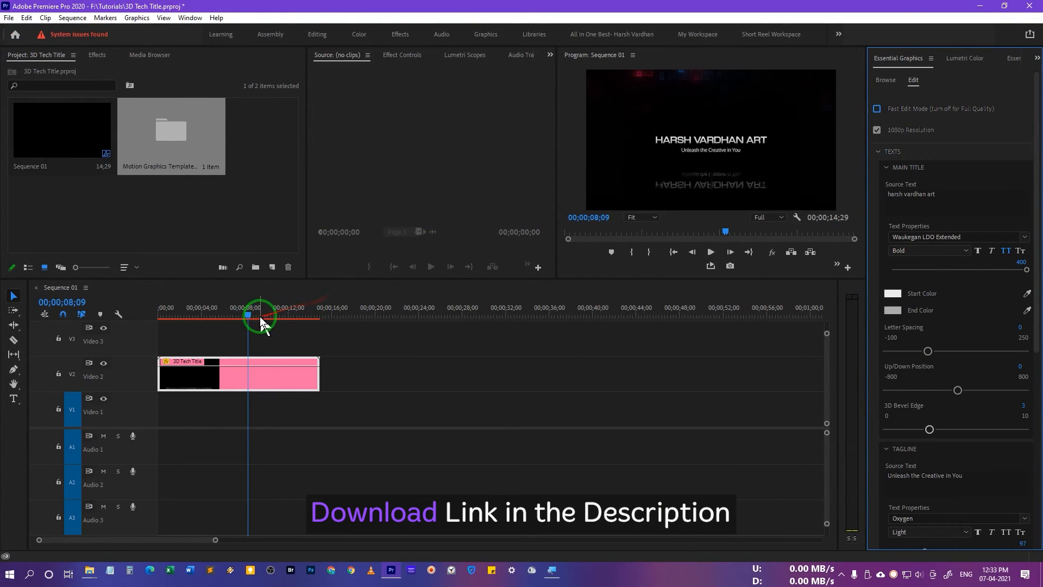
click(263, 315)
Step: Open the export settings for the title sequence and bring up the output file's name and save location
click(290, 376)
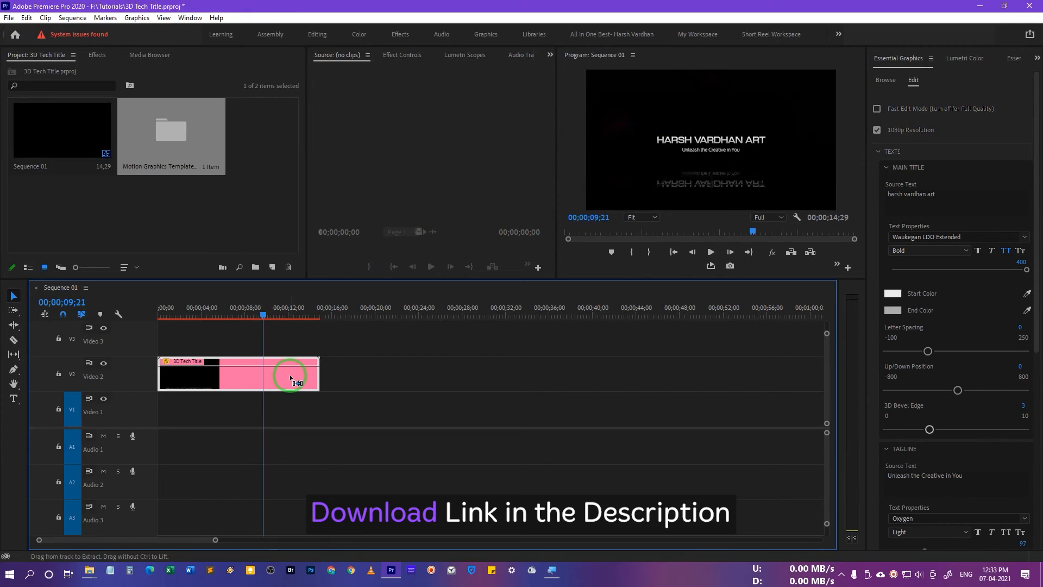
key(ctrl+m)
click(555, 157)
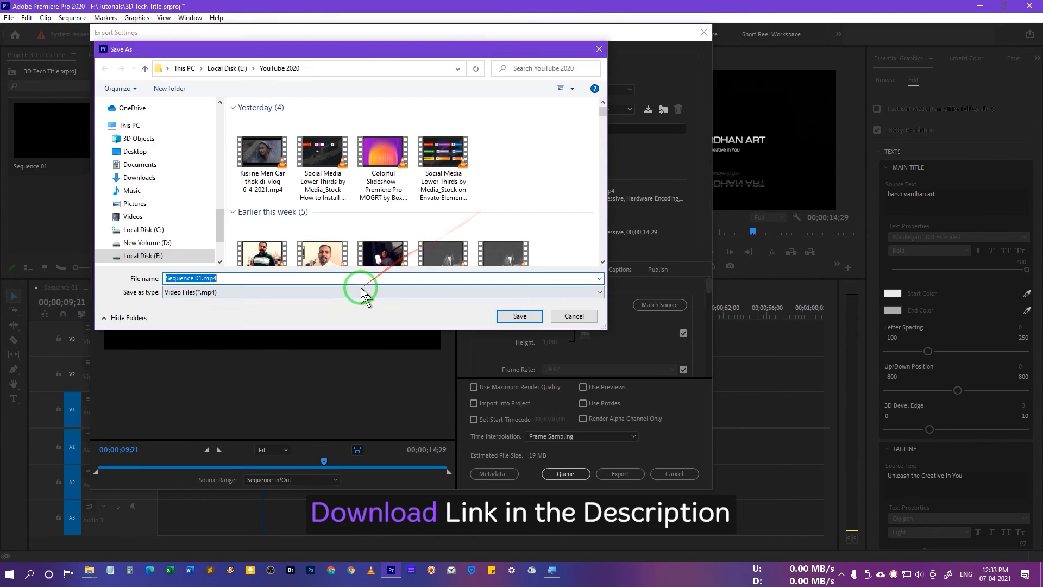